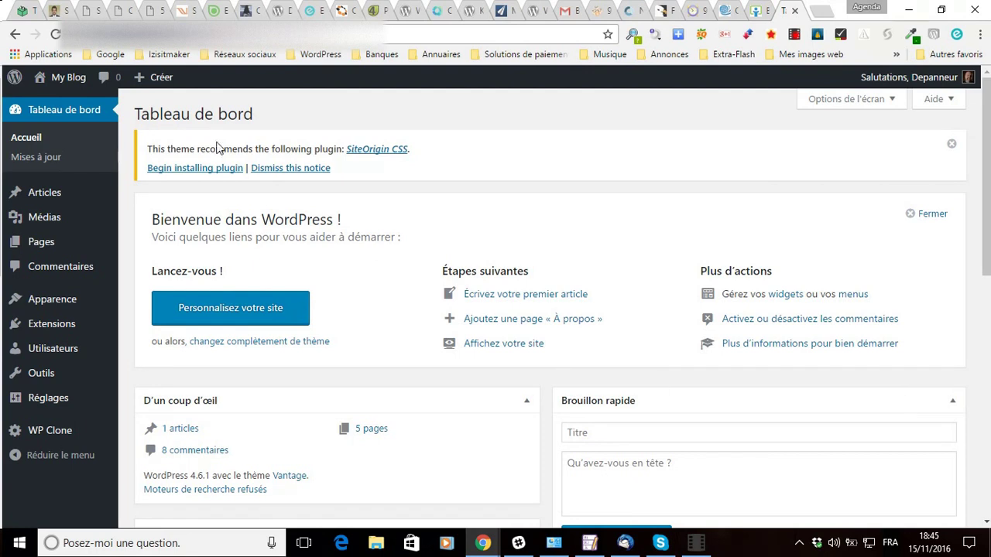
- Create a new page and title it "Titre de ma page"
{"action": "mouse_move", "coordinate": [17, 252]}
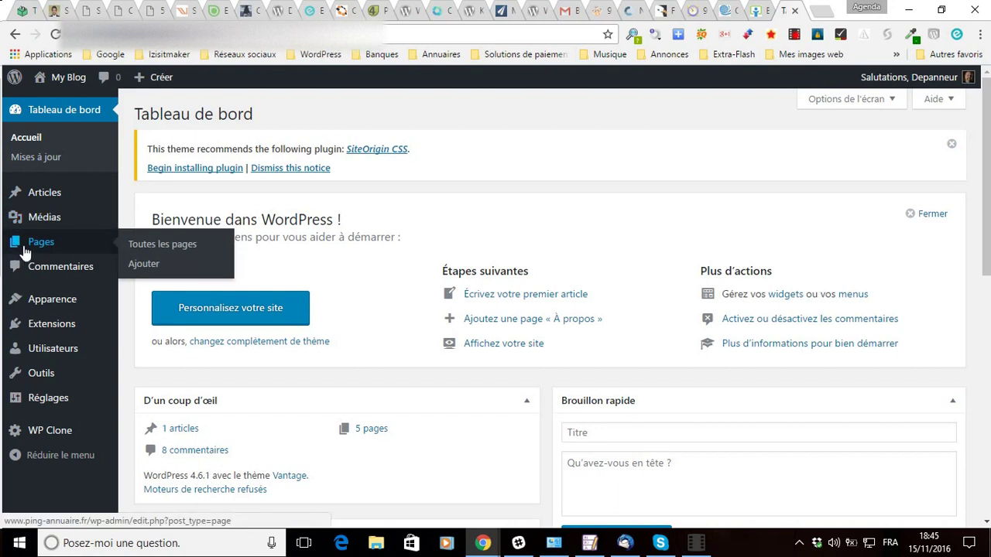
{"action": "left_click", "coordinate": [145, 266]}
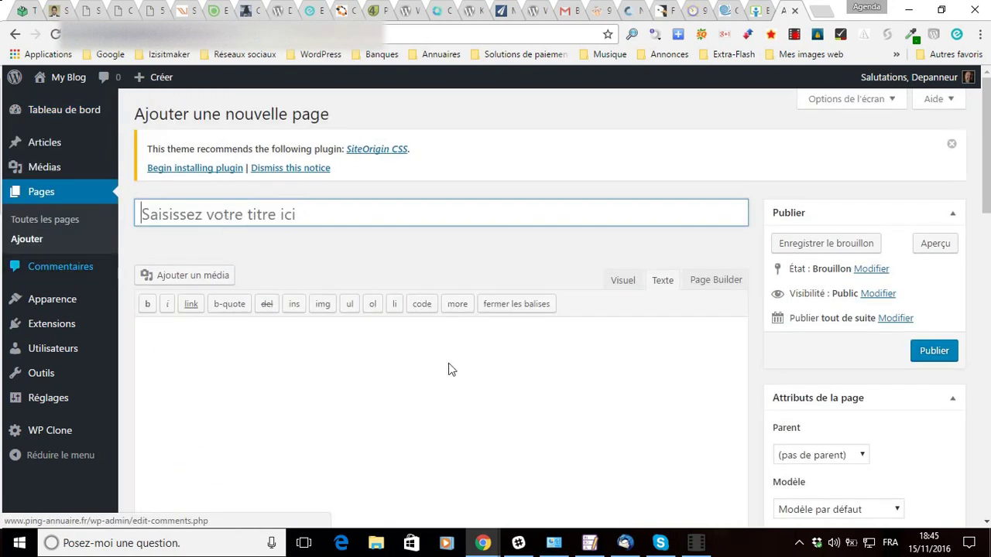
{"action": "left_click", "coordinate": [271, 218]}
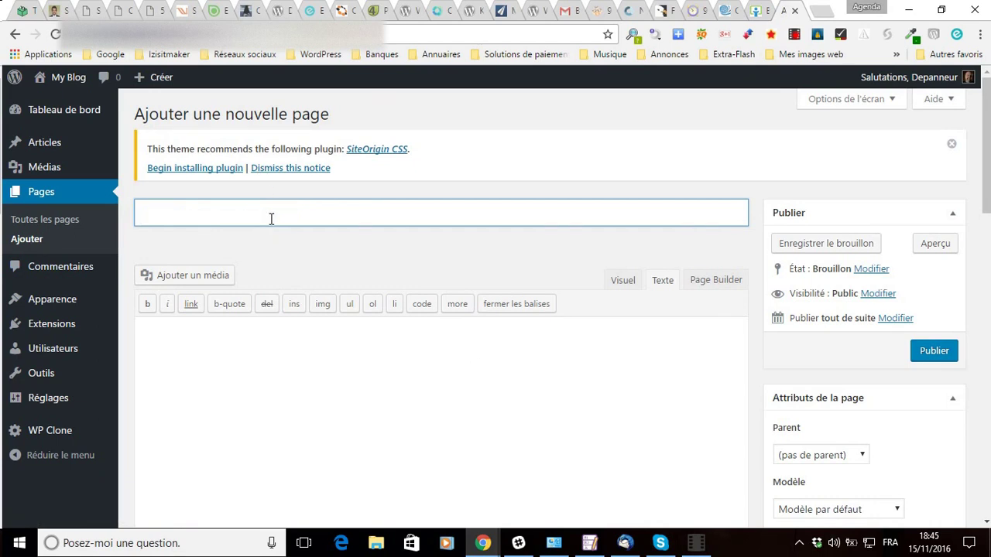
{"action": "type", "text": "Titre de ma page"}
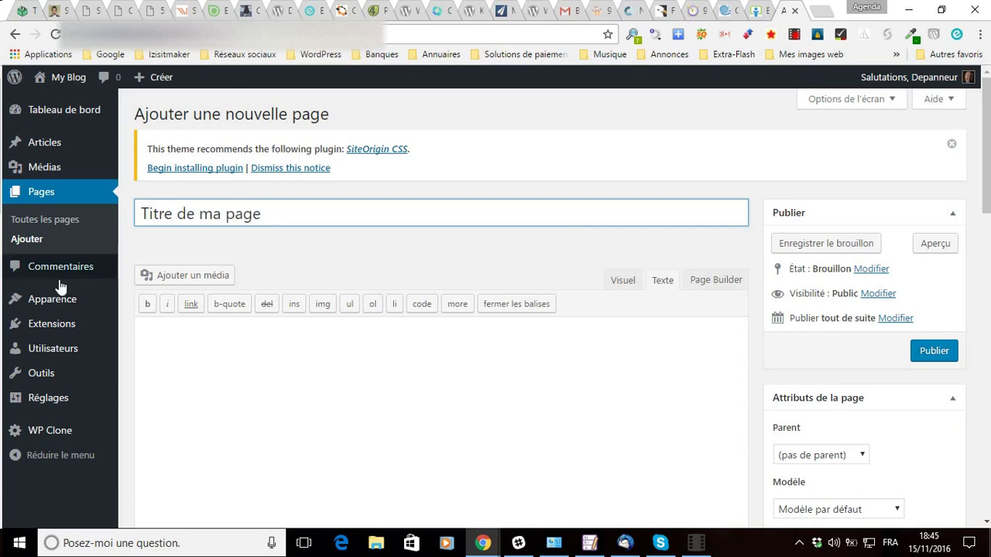
- Switch the new page's content to Page Builder and open the predefined layouts
{"action": "scroll", "coordinate": [519, 288], "scroll_direction": "down", "scroll_amount": 1}
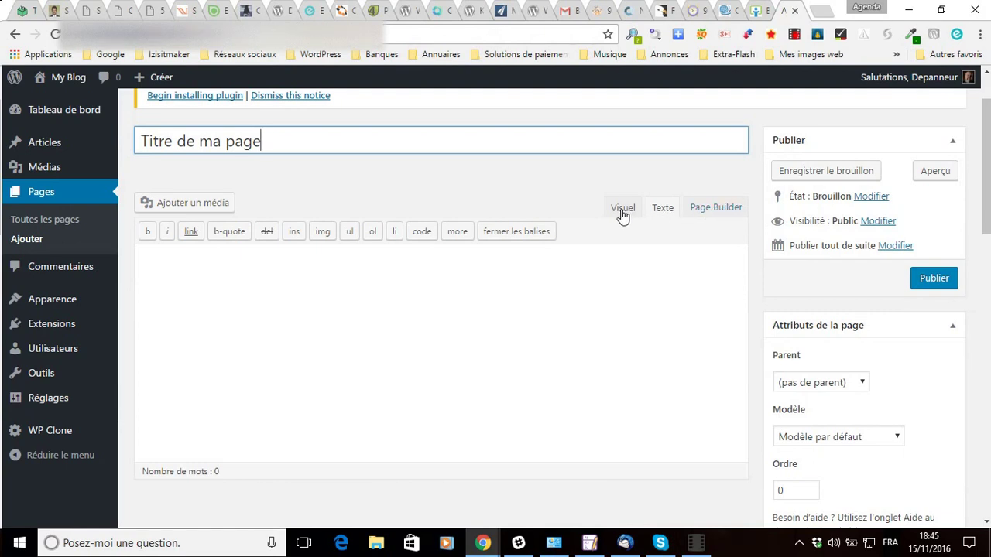
{"action": "left_click", "coordinate": [715, 209]}
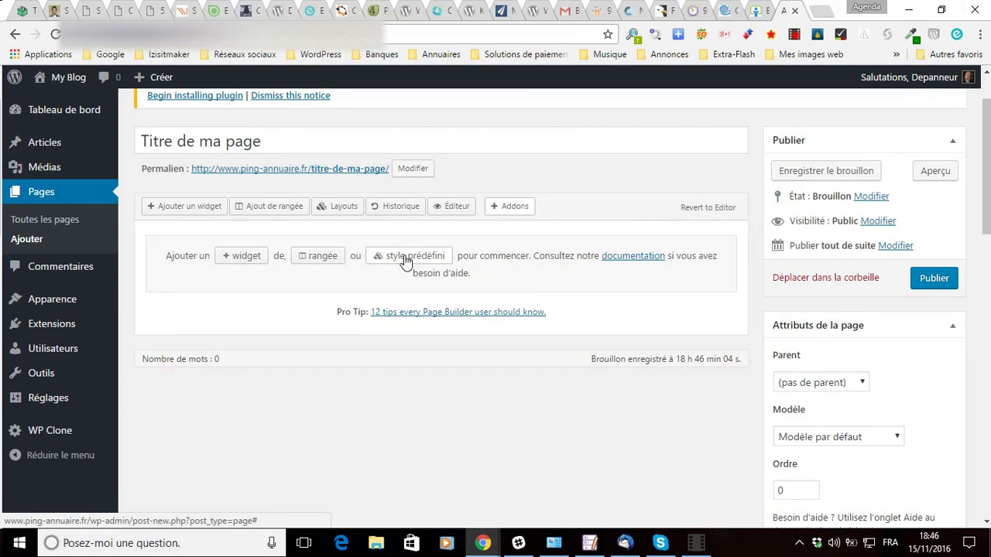
{"action": "left_click", "coordinate": [404, 261]}
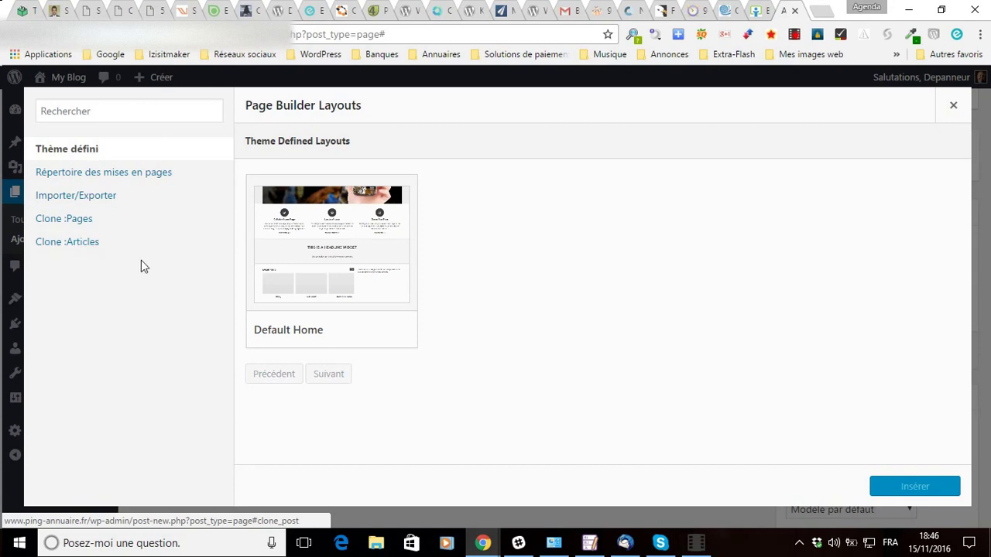
- Clone the existing Accueil page's layout into the new page, replacing the current content
{"action": "left_click", "coordinate": [74, 226]}
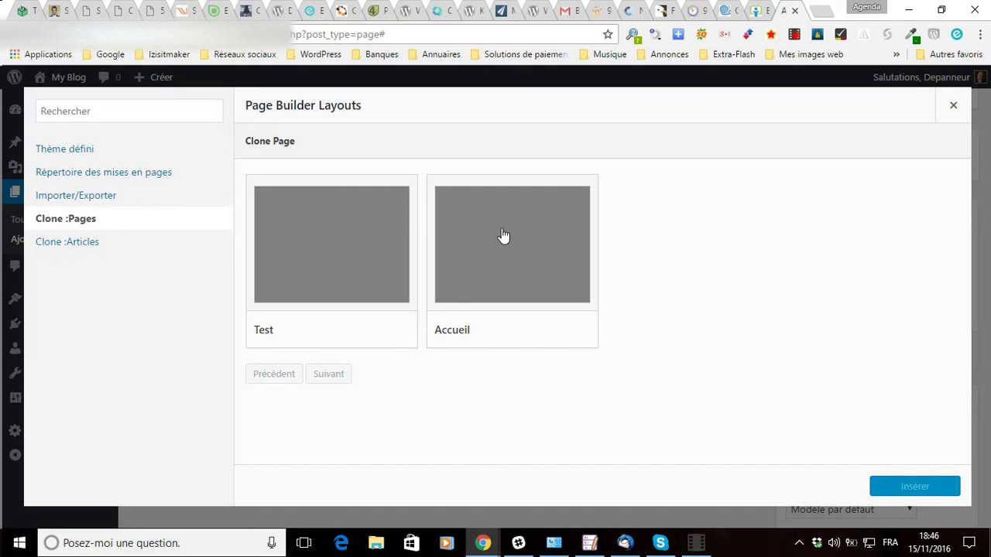
{"action": "left_click", "coordinate": [335, 266]}
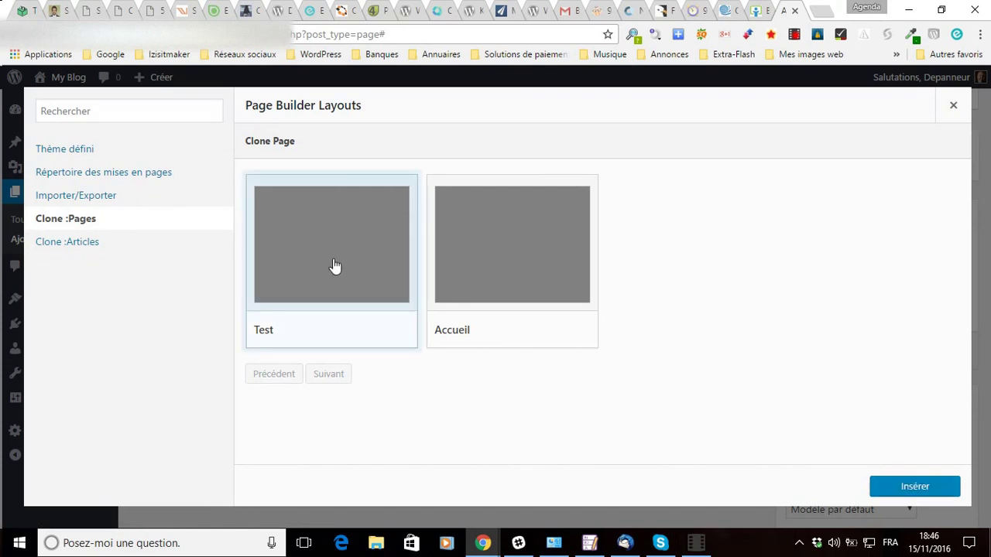
{"action": "left_click", "coordinate": [465, 277]}
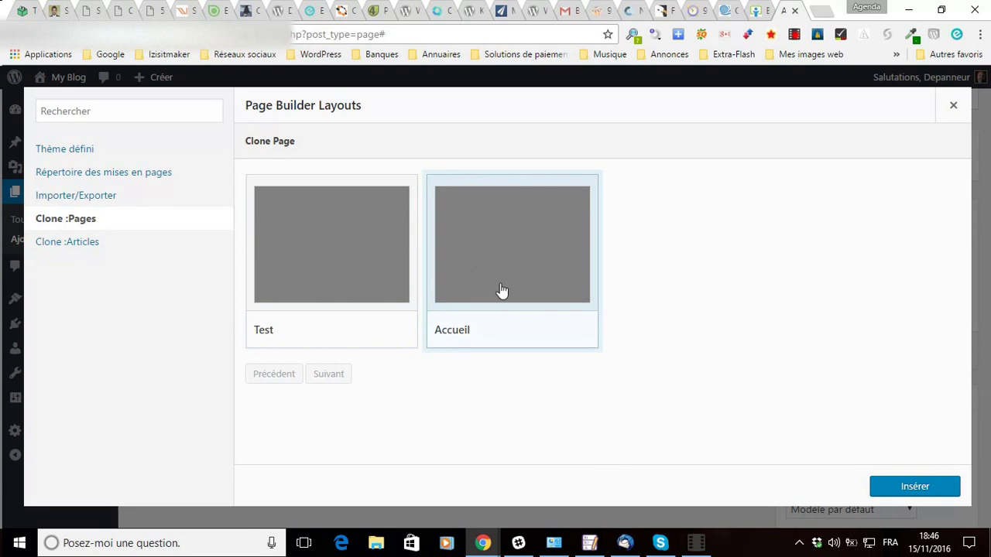
{"action": "left_click", "coordinate": [327, 236]}
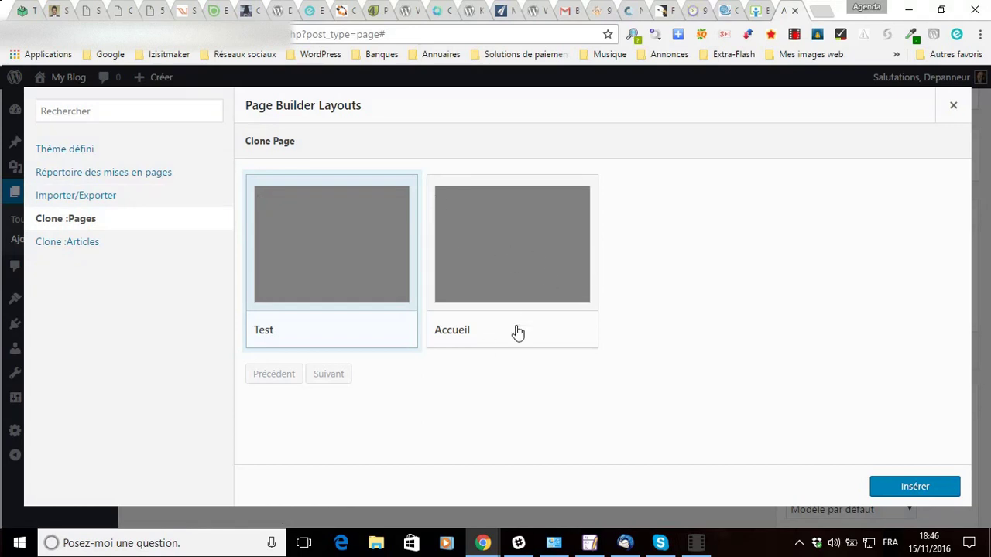
{"action": "left_click", "coordinate": [506, 257]}
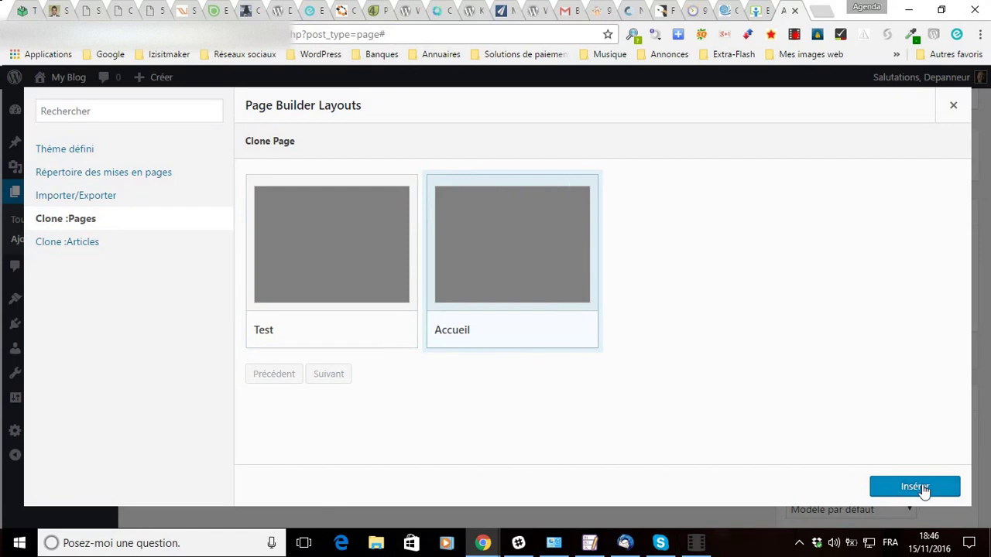
{"action": "mouse_move", "coordinate": [923, 489]}
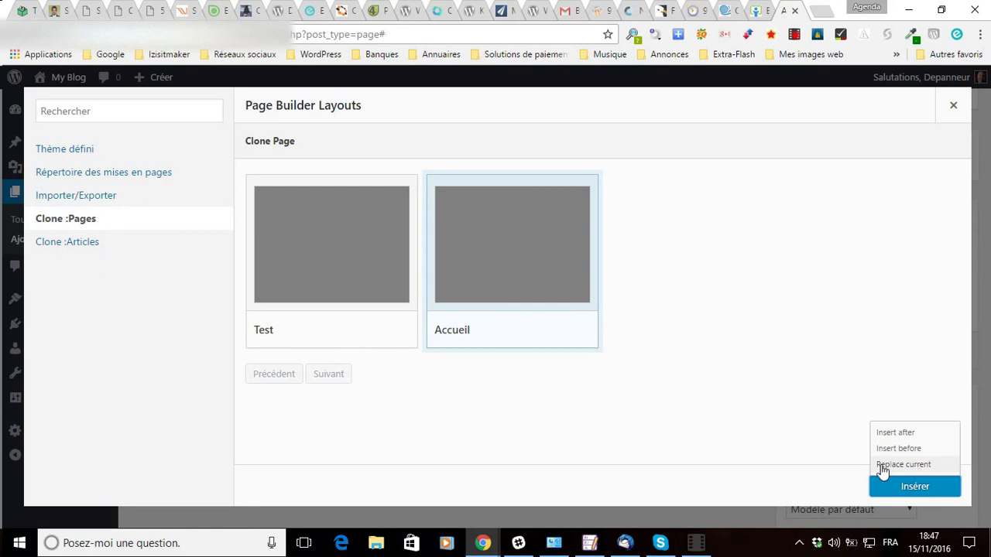
{"action": "left_click", "coordinate": [894, 466]}
{"action": "left_click", "coordinate": [897, 465]}
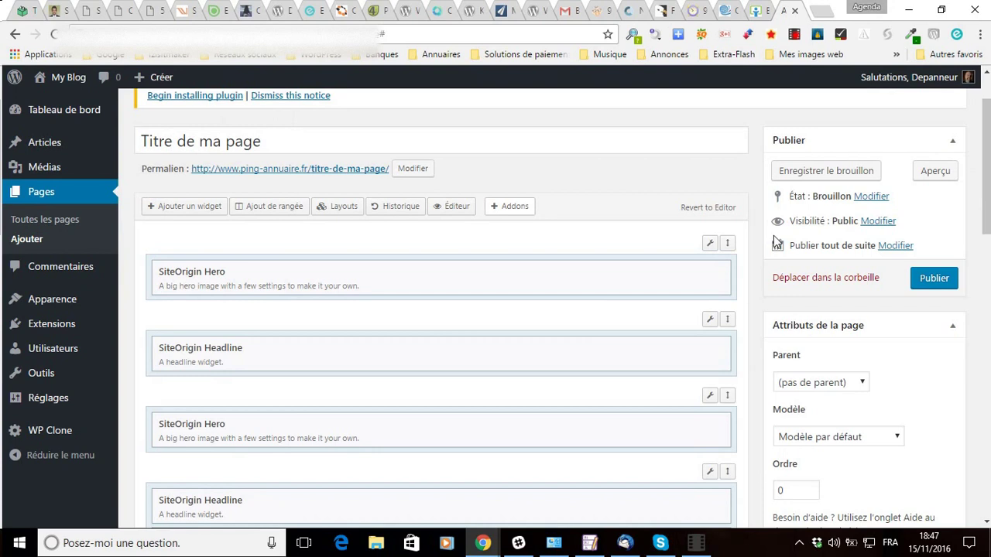
- Save the page as a draft and preview the cloned layout through its sections
{"action": "left_click", "coordinate": [823, 178]}
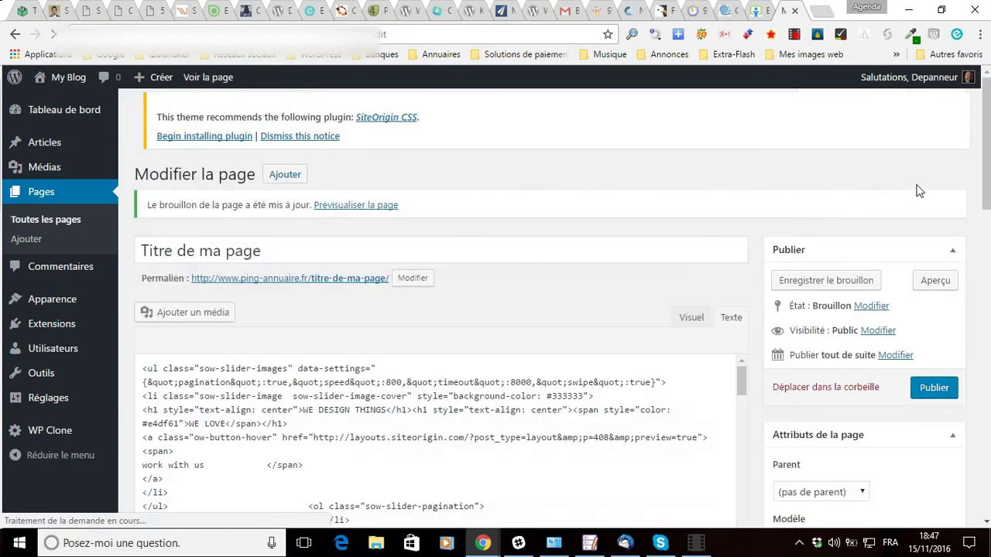
{"action": "left_click", "coordinate": [934, 282]}
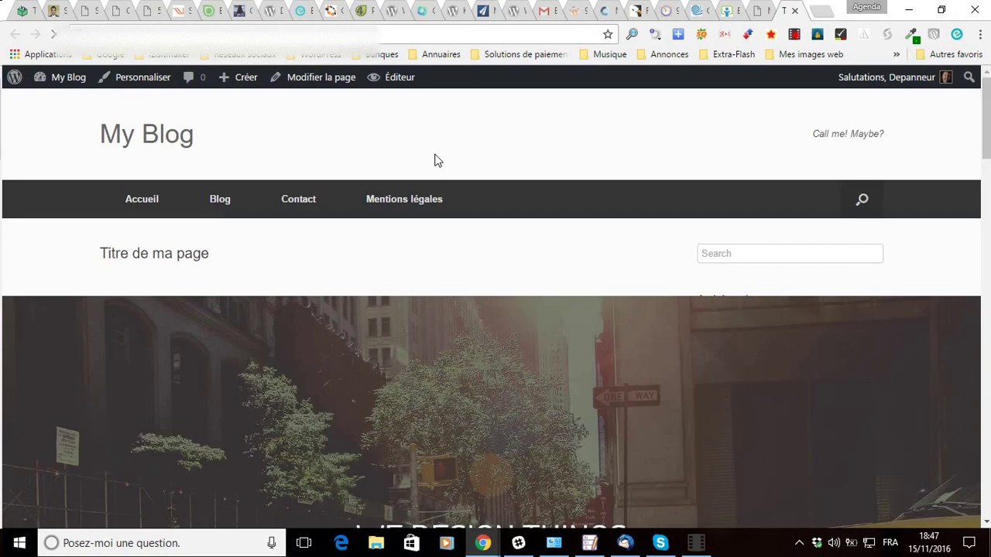
{"action": "scroll", "coordinate": [615, 217], "scroll_direction": "down", "scroll_amount": 10}
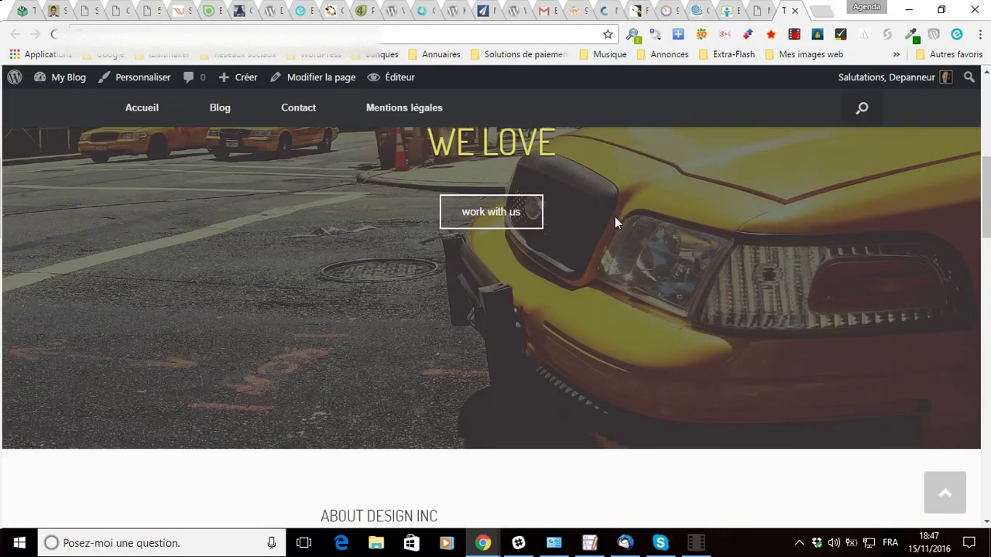
{"action": "scroll", "coordinate": [613, 221], "scroll_direction": "down", "scroll_amount": 12}
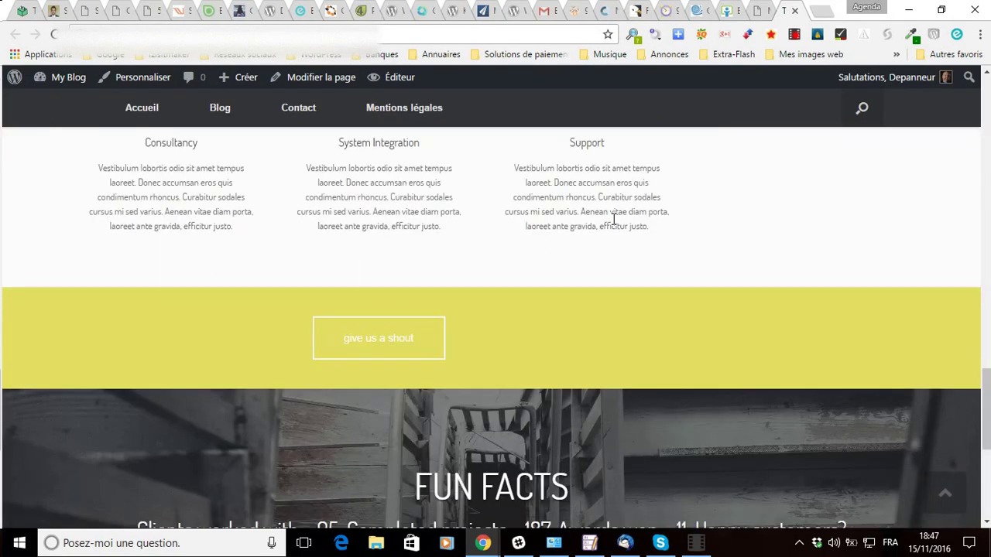
{"action": "scroll", "coordinate": [613, 218], "scroll_direction": "up", "scroll_amount": 14}
{"action": "scroll", "coordinate": [614, 220], "scroll_direction": "up", "scroll_amount": 8}
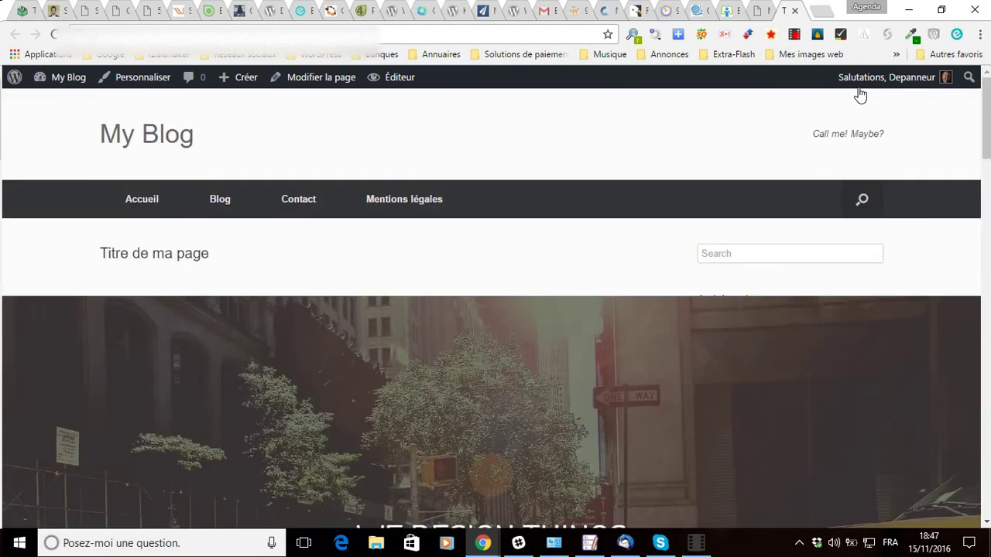
- Back in the page editor, set the page's template to Full Width Page, No Title and save the draft
{"action": "left_click", "coordinate": [757, 8]}
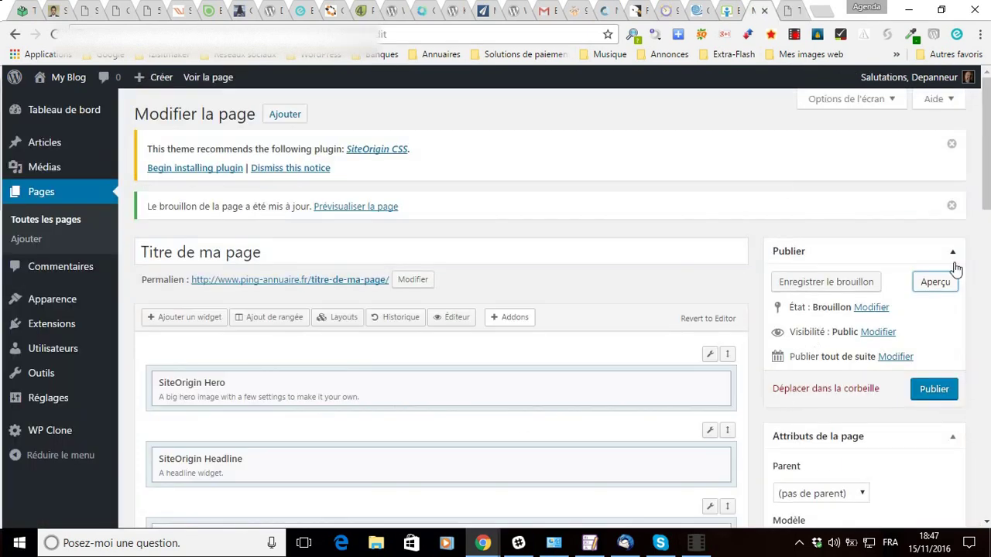
{"action": "left_click_drag", "start_coordinate": [981, 187], "coordinate": [985, 281]}
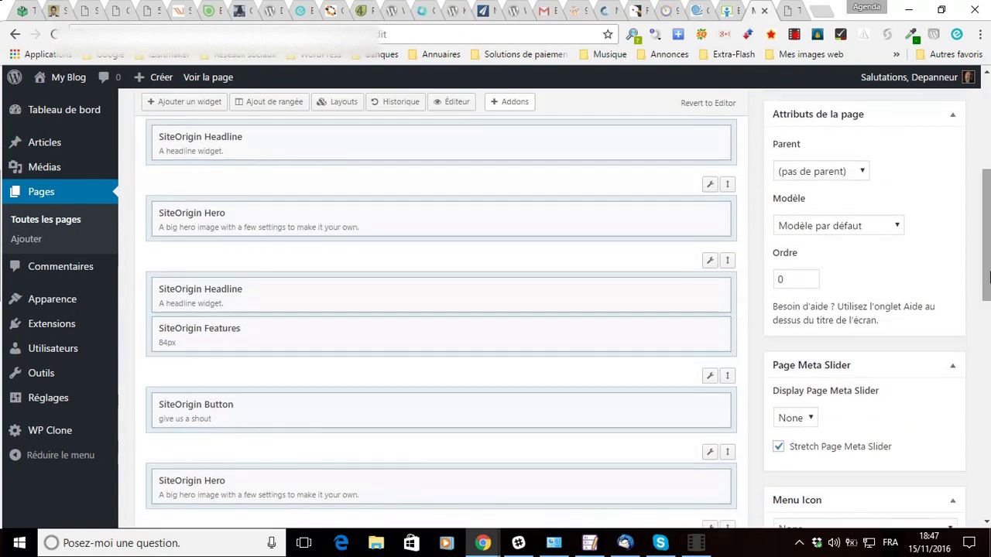
{"action": "left_click", "coordinate": [827, 228]}
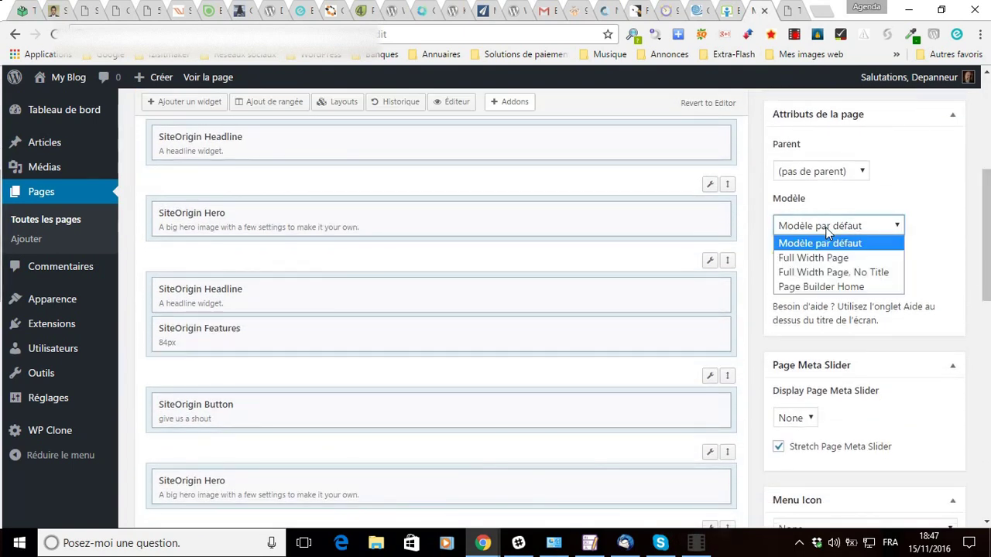
{"action": "left_click", "coordinate": [805, 280]}
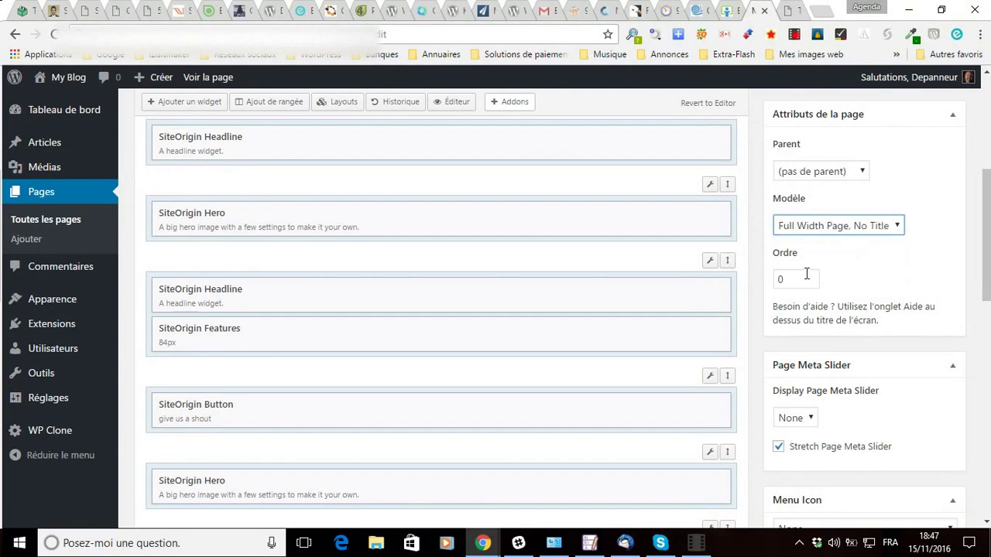
{"action": "scroll", "coordinate": [954, 309], "scroll_direction": "up", "scroll_amount": 5}
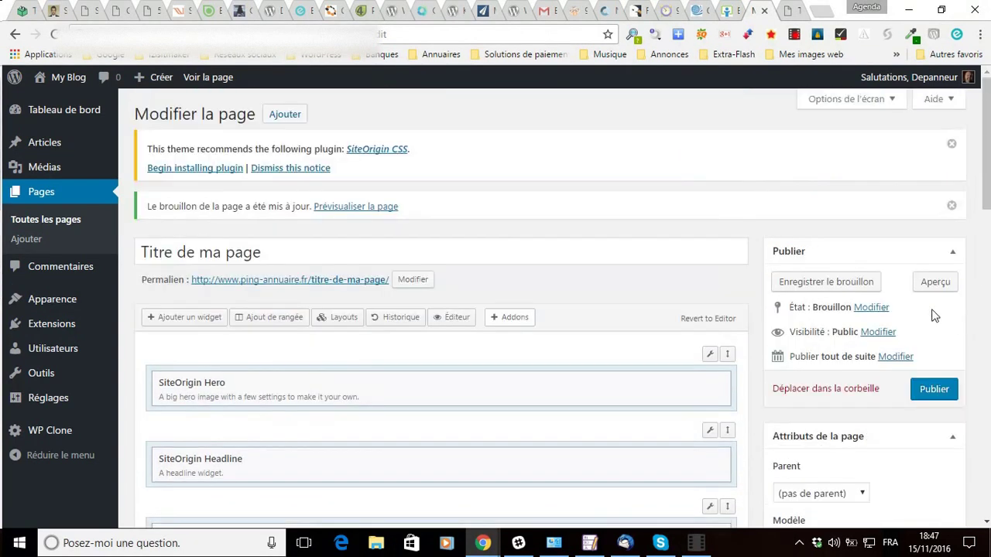
{"action": "left_click", "coordinate": [816, 283]}
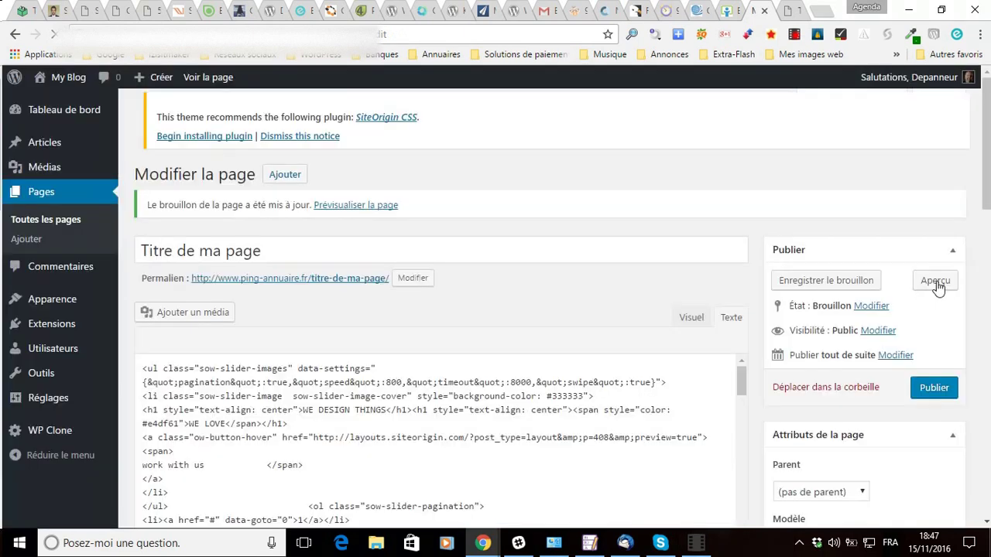
- Preview the updated draft and examine how its sections look with the new template
{"action": "left_click", "coordinate": [936, 284]}
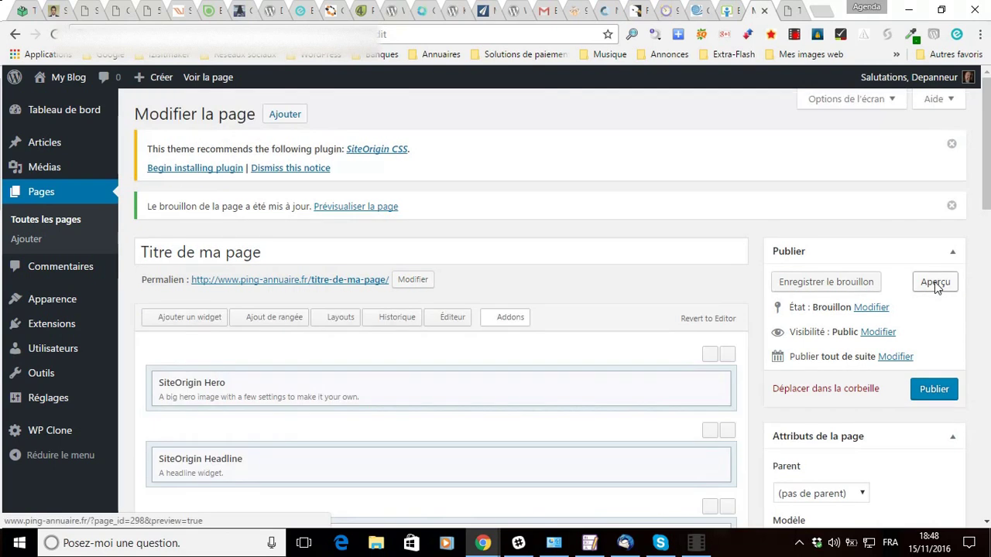
{"action": "left_click", "coordinate": [934, 281]}
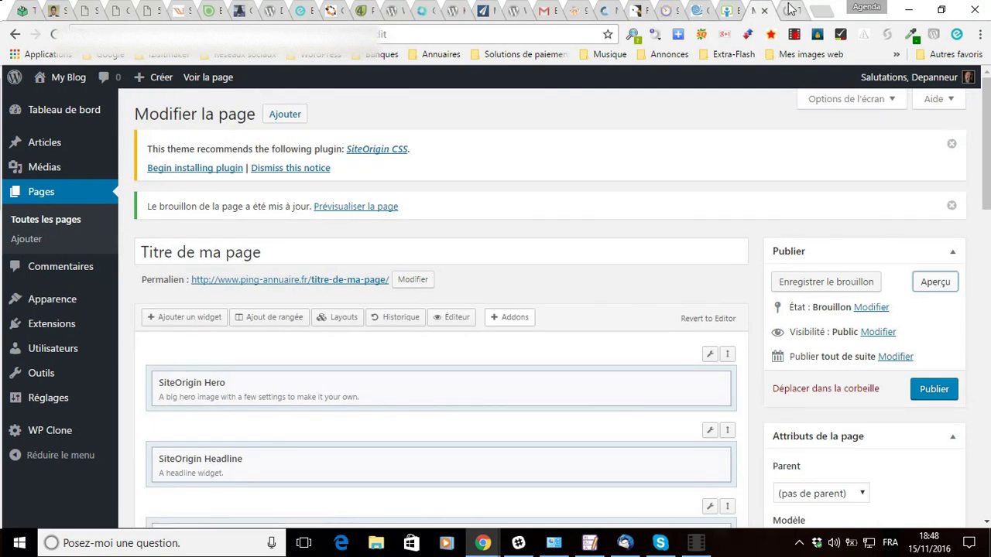
{"action": "left_click", "coordinate": [789, 9]}
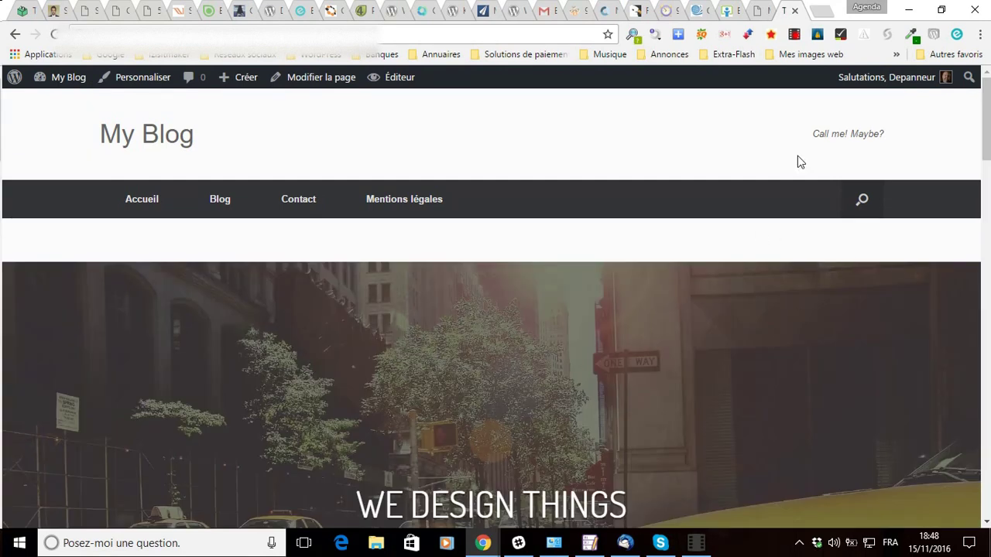
{"action": "scroll", "coordinate": [797, 159], "scroll_direction": "down", "scroll_amount": 2}
{"action": "scroll", "coordinate": [164, 261], "scroll_direction": "up", "scroll_amount": 2}
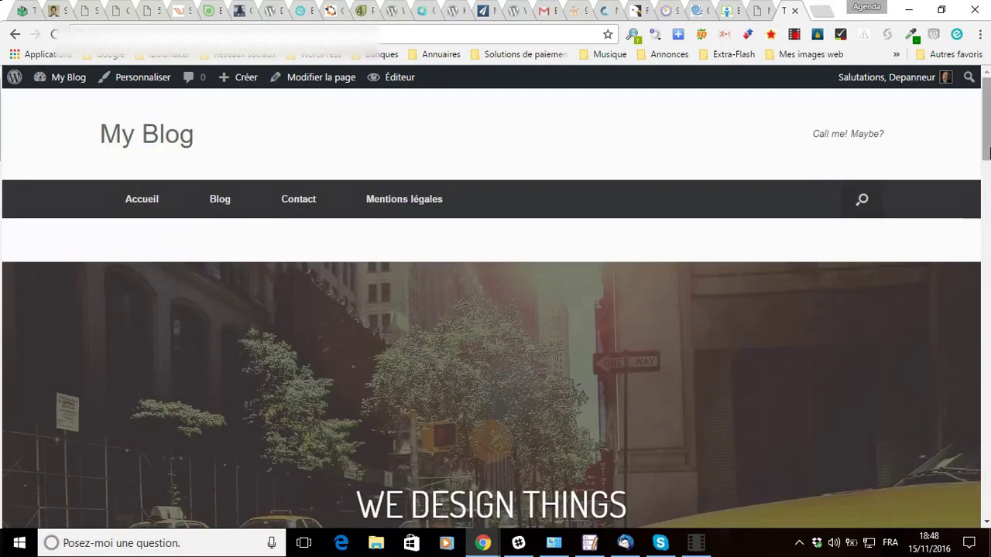
{"action": "left_click_drag", "start_coordinate": [985, 140], "coordinate": [987, 235]}
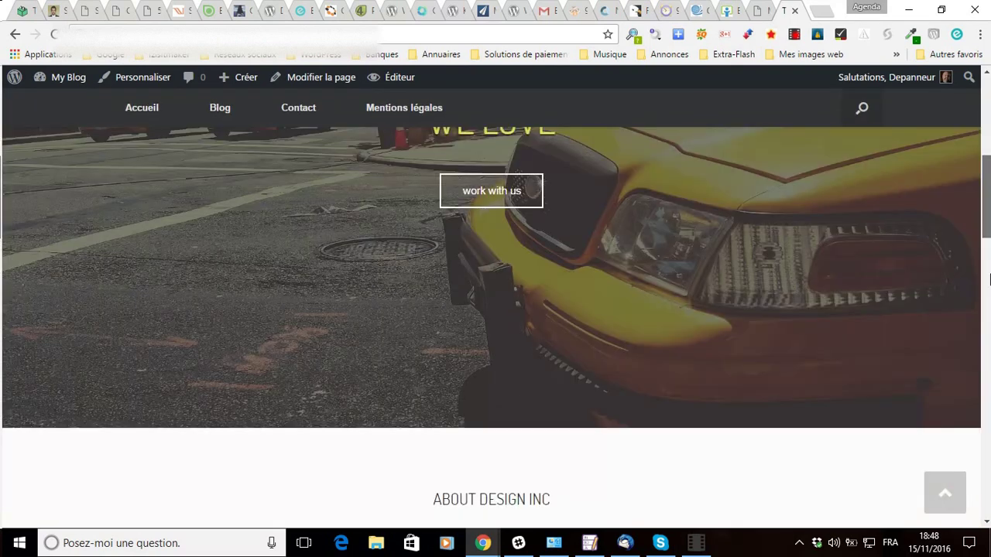
{"action": "left_click_drag", "start_coordinate": [989, 280], "coordinate": [968, 138]}
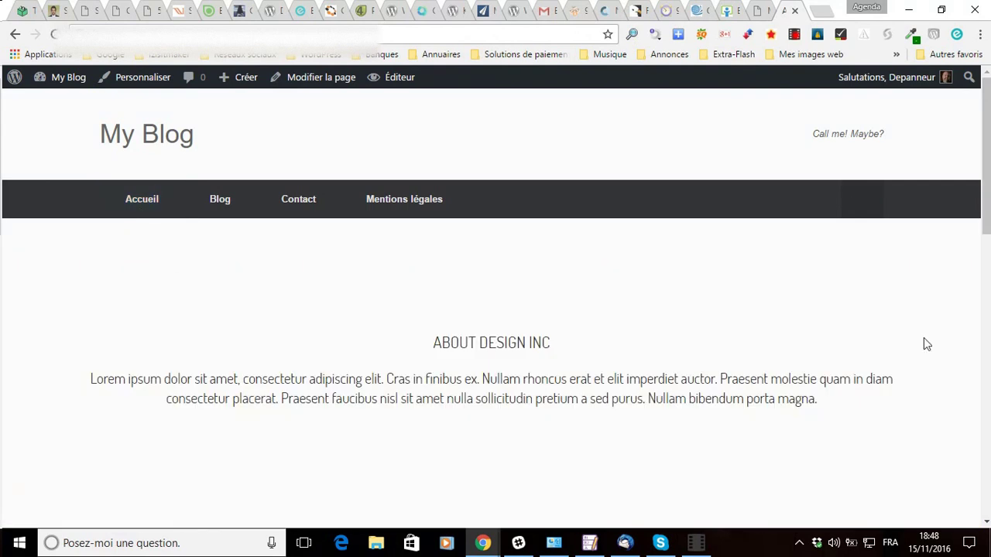
{"action": "scroll", "coordinate": [898, 322], "scroll_direction": "down", "scroll_amount": 10}
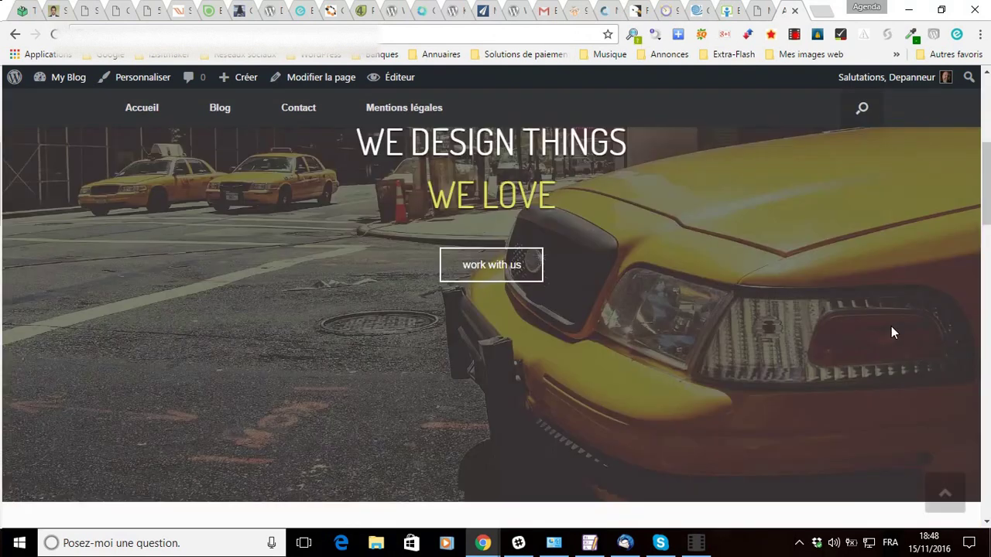
{"action": "scroll", "coordinate": [890, 329], "scroll_direction": "down", "scroll_amount": 6}
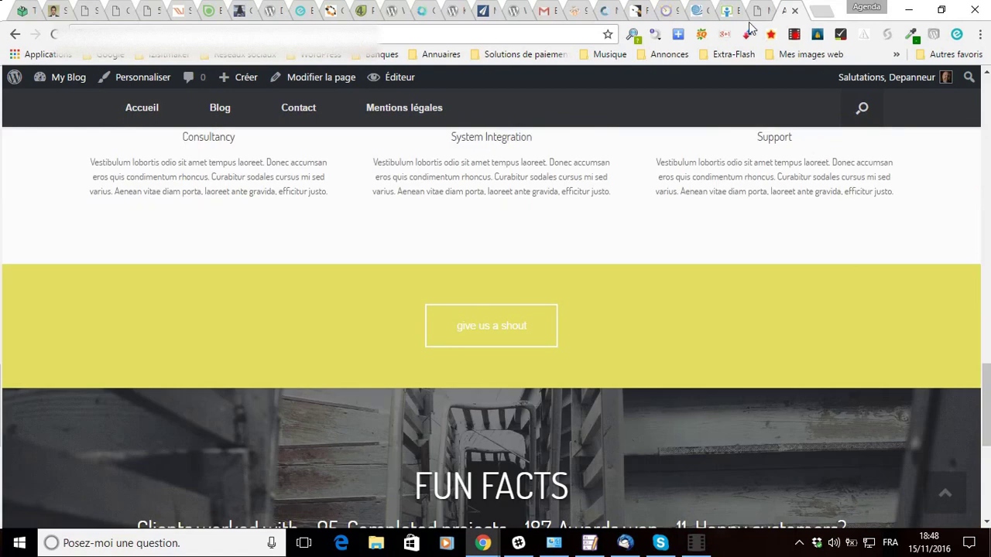
- Back in the page editor, open the first SiteOrigin Hero widget, examine its frame, slider and design settings, and close it without changes
{"action": "left_click", "coordinate": [754, 11]}
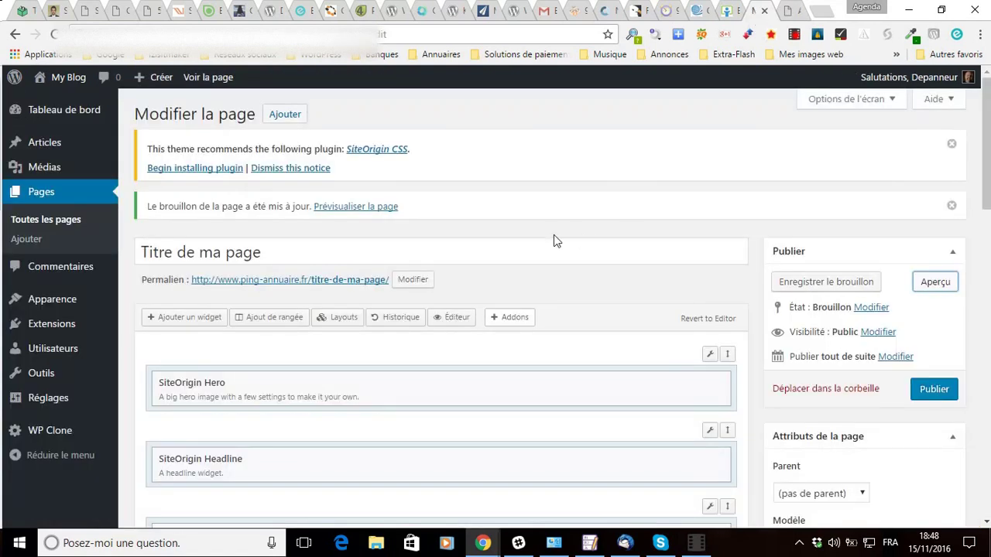
{"action": "scroll", "coordinate": [553, 240], "scroll_direction": "down", "scroll_amount": 3}
{"action": "mouse_move", "coordinate": [670, 171]}
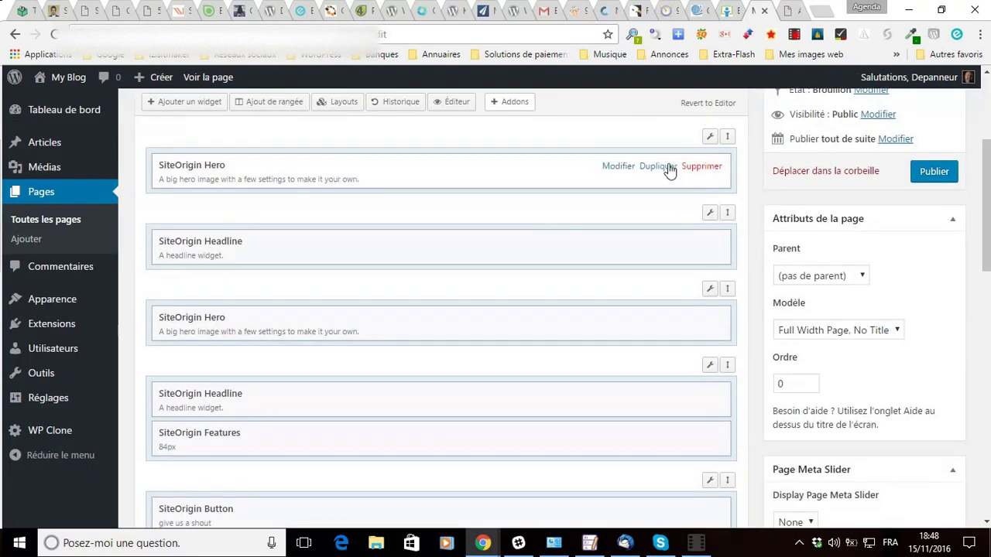
{"action": "left_click", "coordinate": [616, 166]}
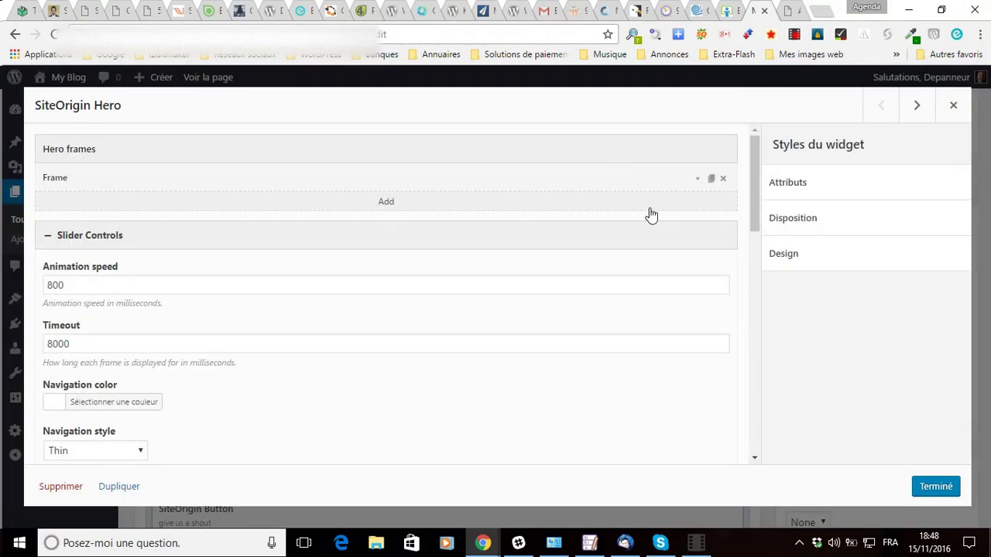
{"action": "scroll", "coordinate": [619, 235], "scroll_direction": "down", "scroll_amount": 3}
{"action": "scroll", "coordinate": [616, 234], "scroll_direction": "down", "scroll_amount": 6}
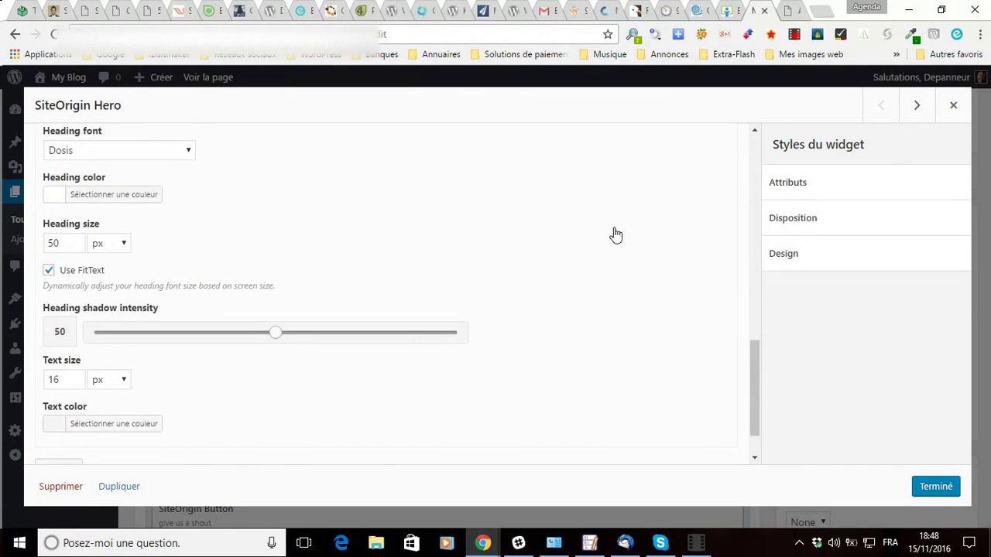
{"action": "scroll", "coordinate": [616, 235], "scroll_direction": "down", "scroll_amount": 1}
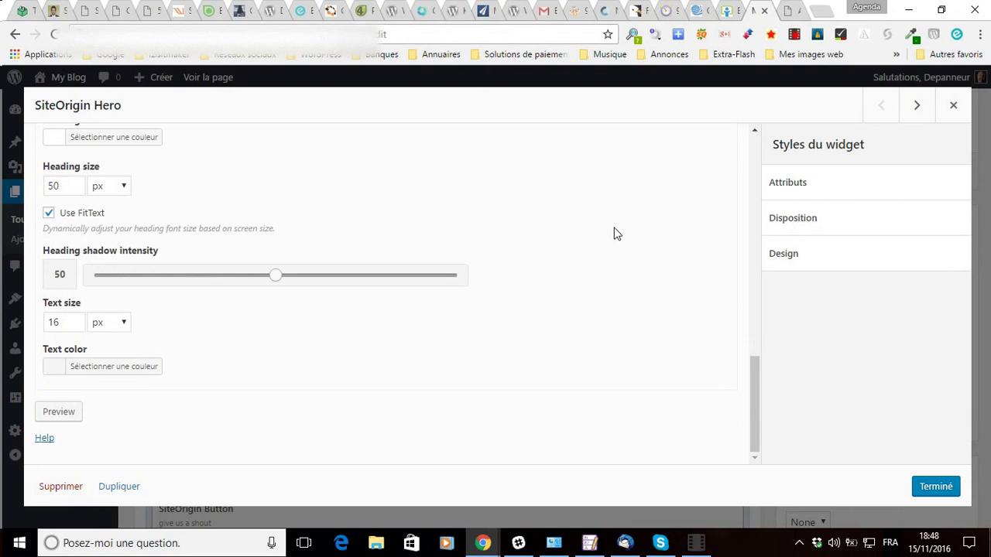
{"action": "scroll", "coordinate": [616, 234], "scroll_direction": "up", "scroll_amount": 10}
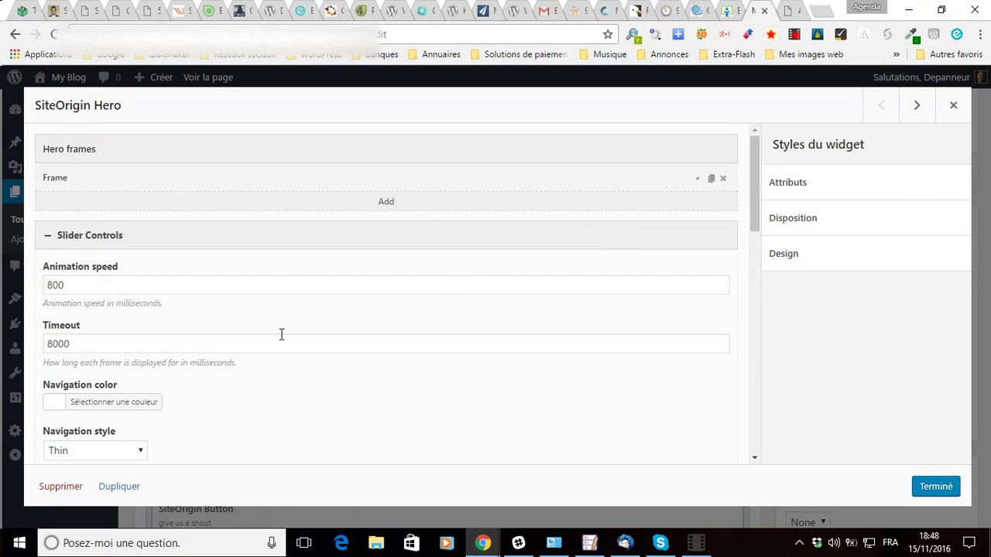
{"action": "left_click", "coordinate": [950, 107]}
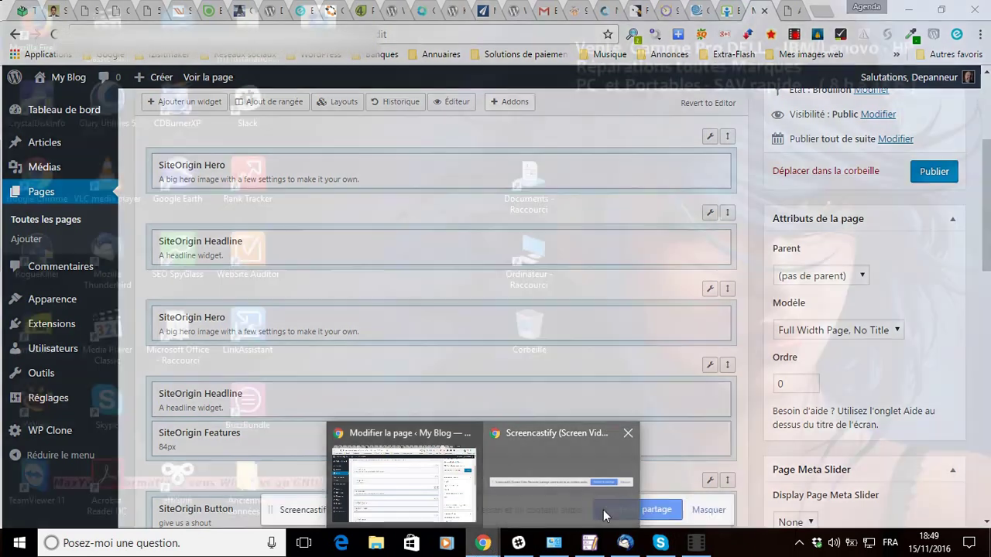
{"action": "mouse_move", "coordinate": [658, 521]}
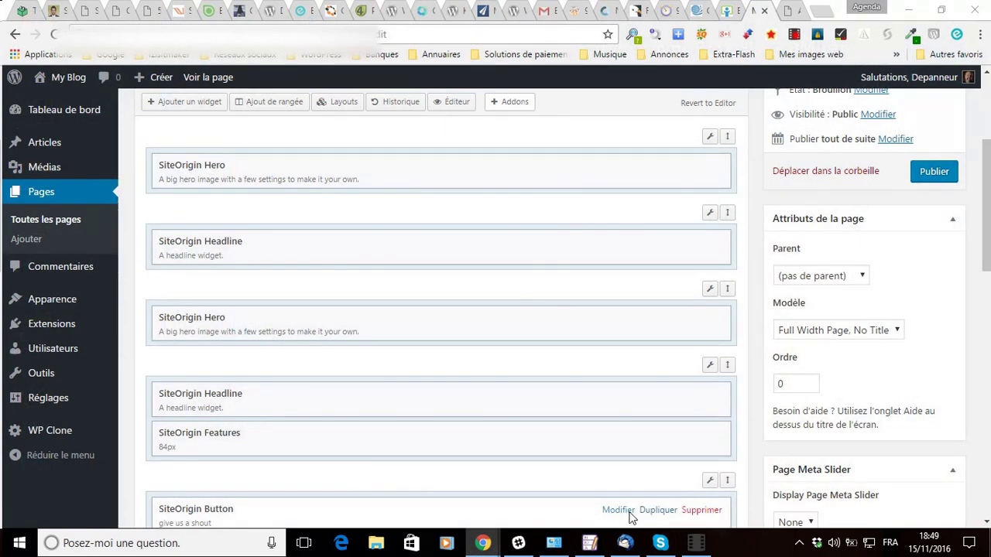